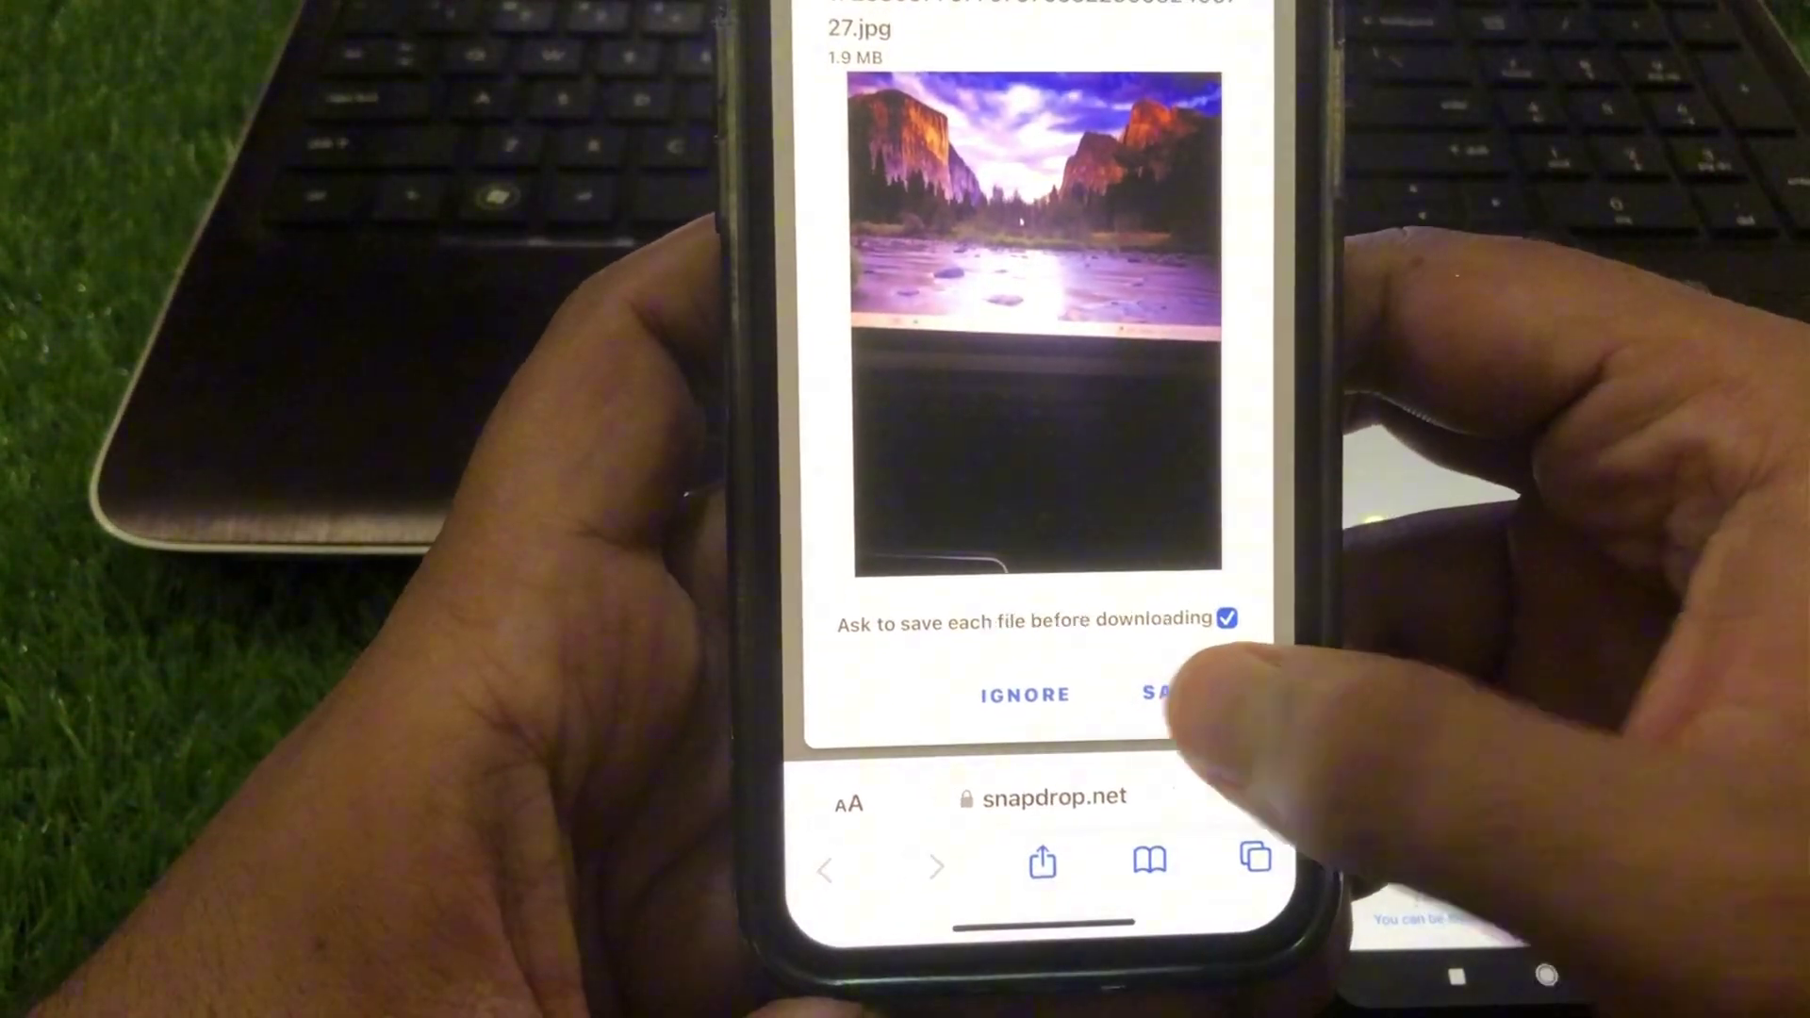
click(1164, 694)
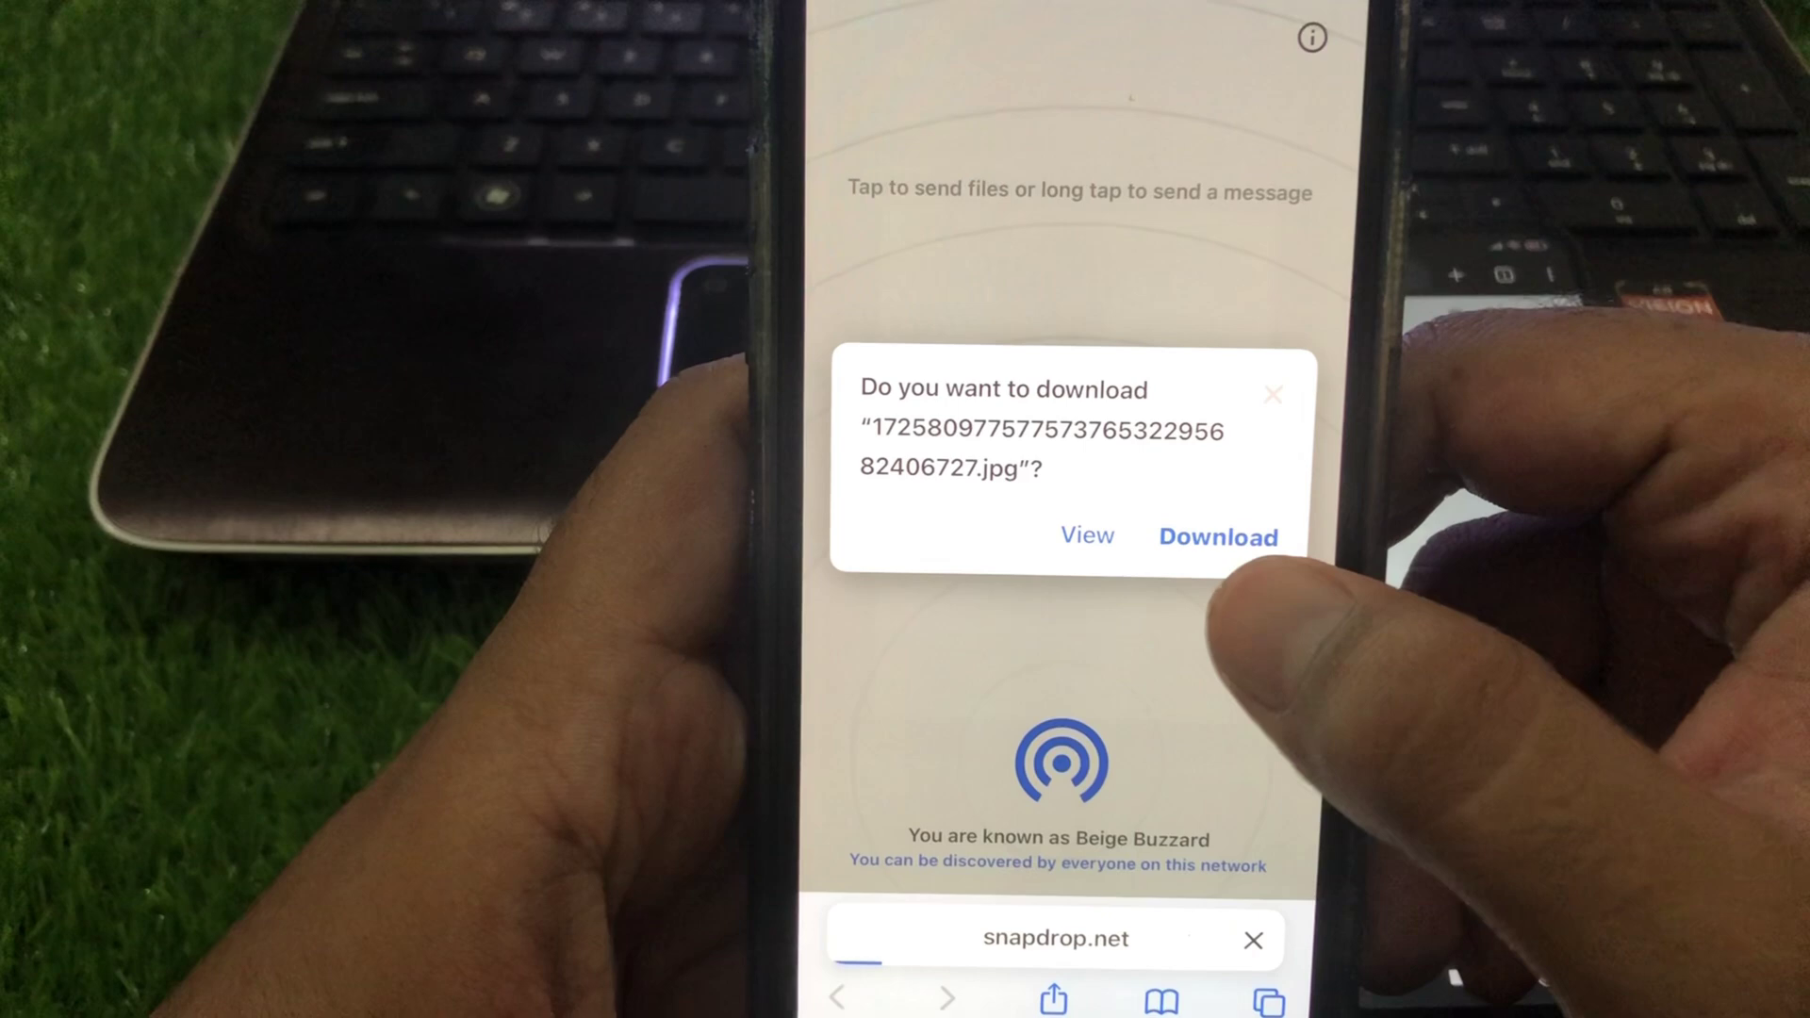